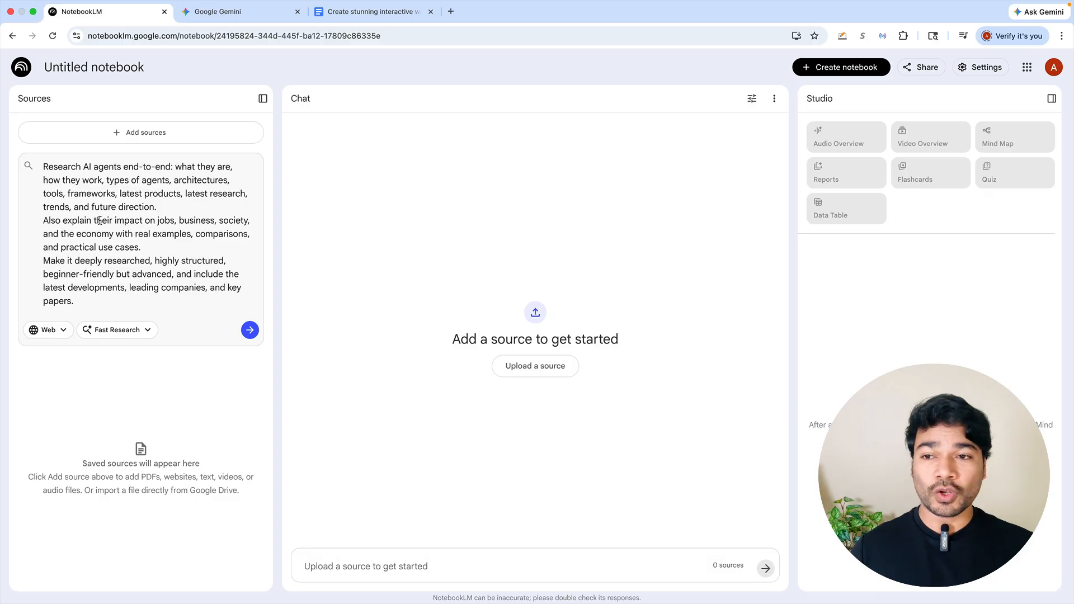
drag(75, 219, 184, 243)
click(144, 247)
drag(43, 261, 122, 301)
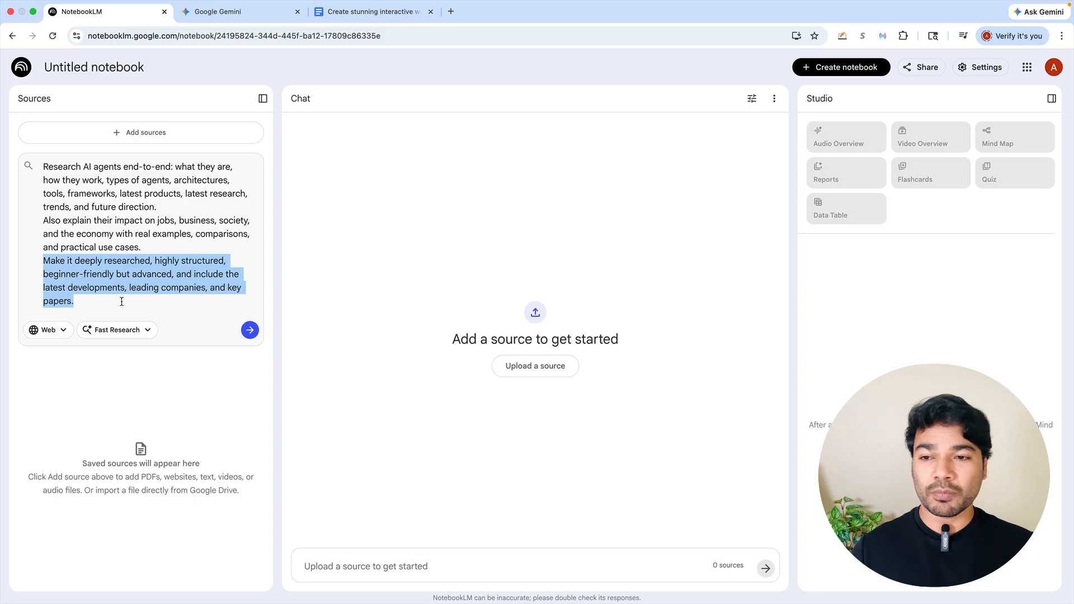
click(181, 301)
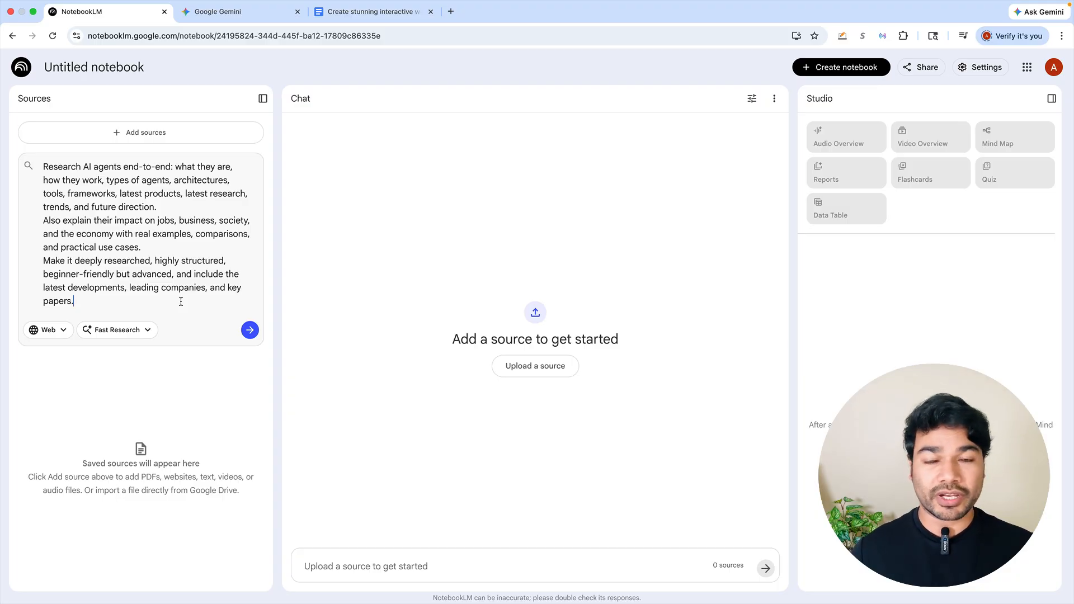
Run a Fast Research web search with the AI agents prompt and import all the found sources into the notebook
click(147, 331)
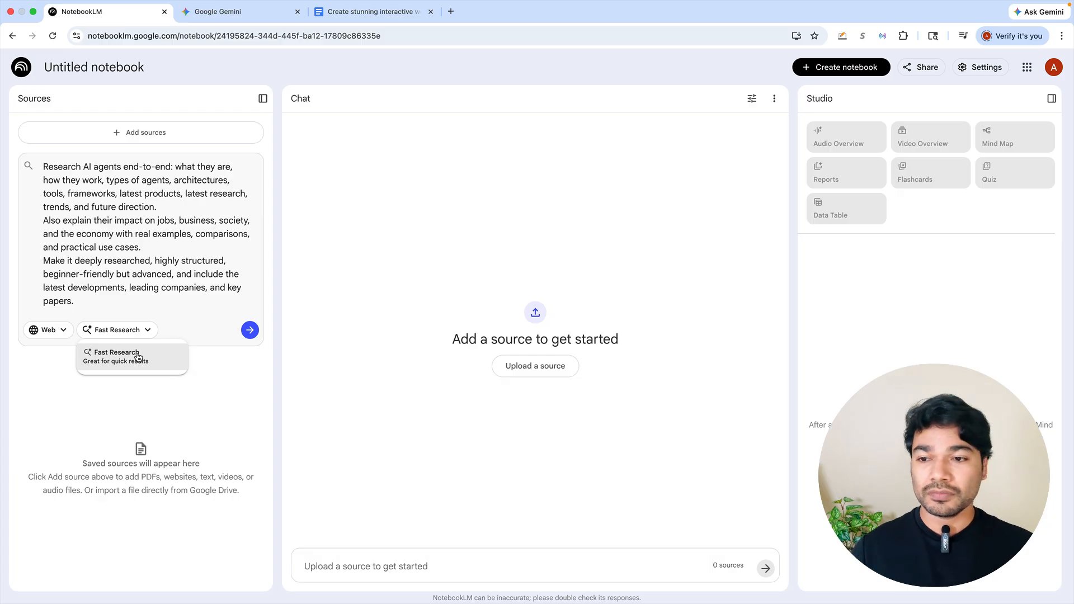
click(137, 356)
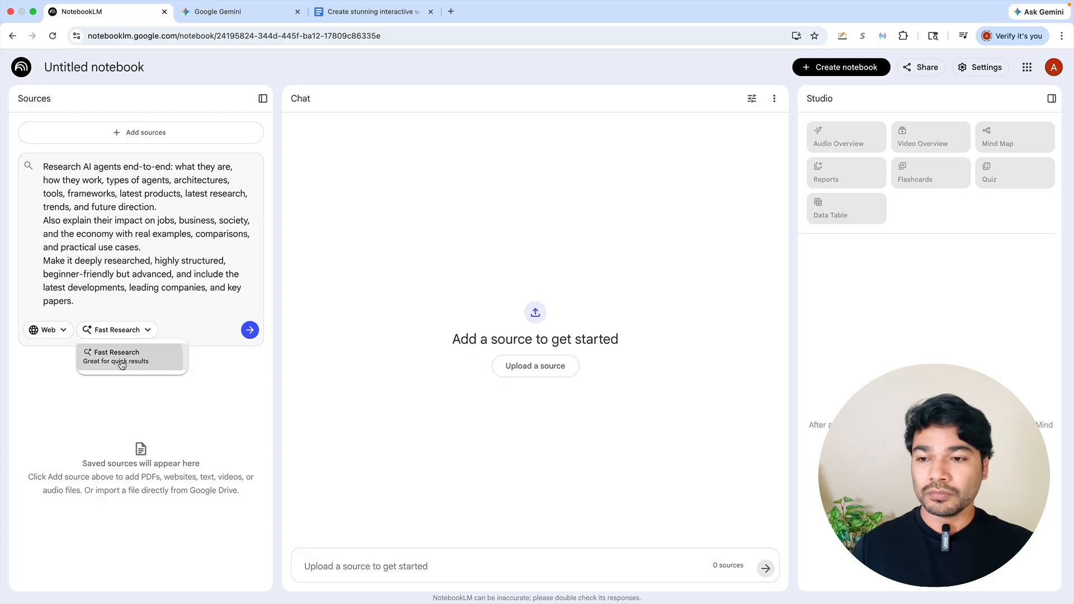
click(250, 330)
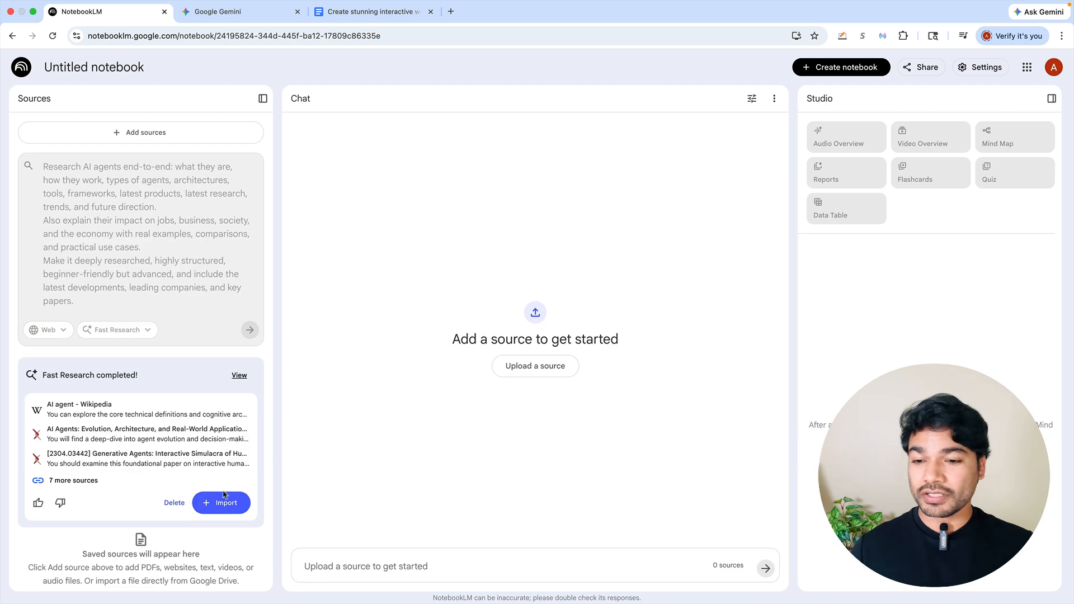
click(220, 504)
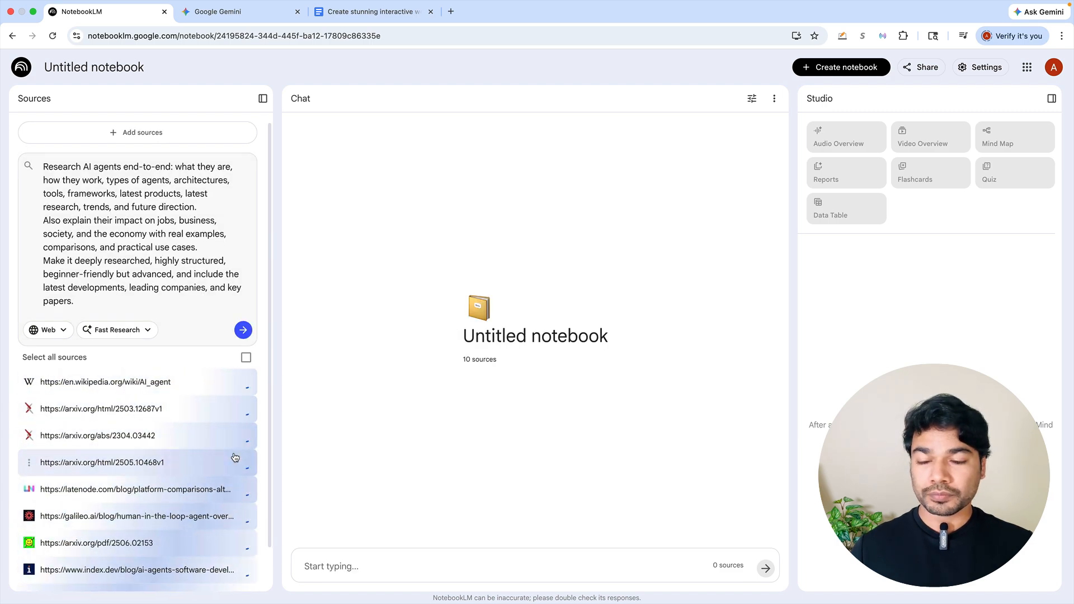
scroll(233, 458, down, 1)
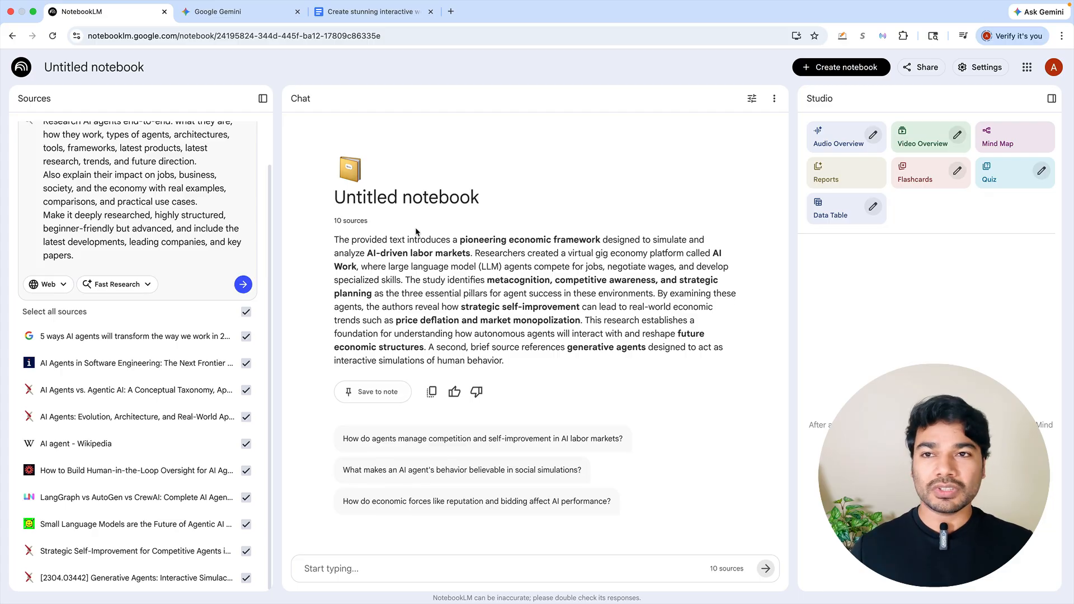
Switch to Google Gemini and attach the NotebookLM notebook "Strategic Self-Improvement in AI Agent Labor Markets" to the new chat
click(232, 13)
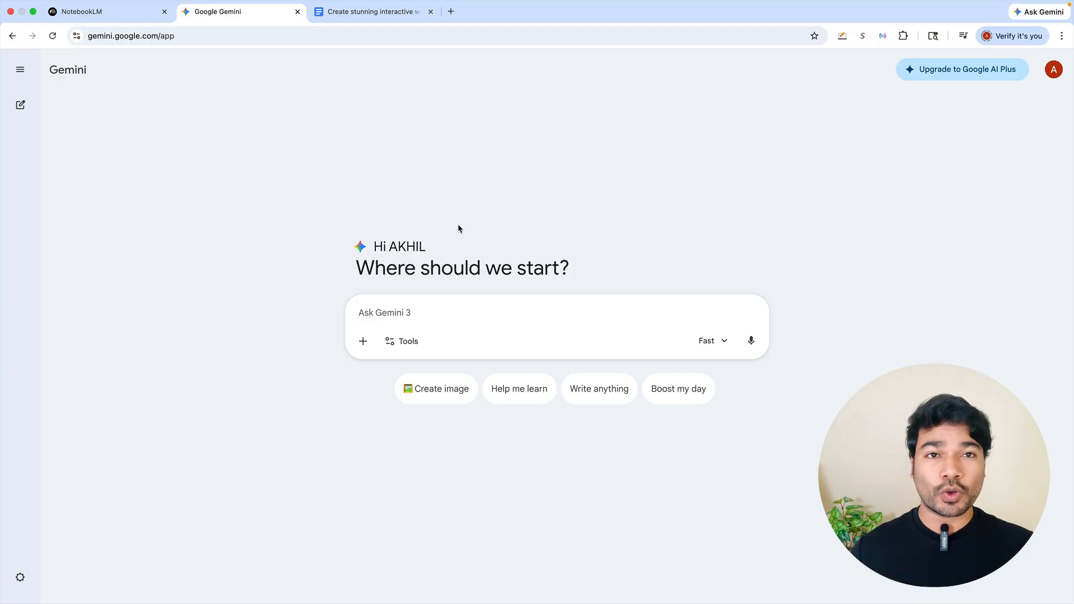
click(372, 341)
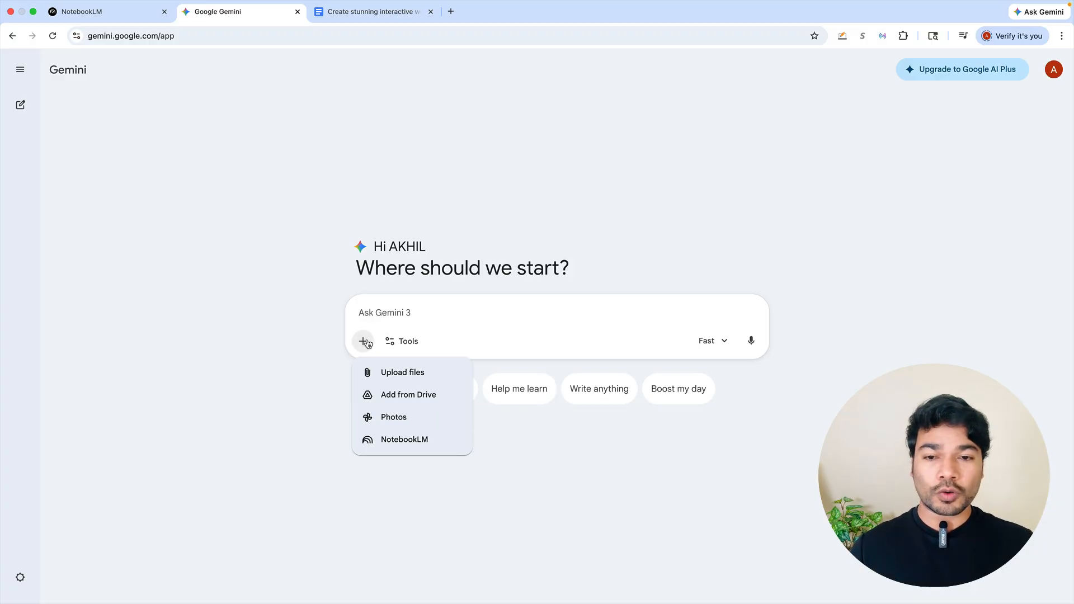
click(399, 441)
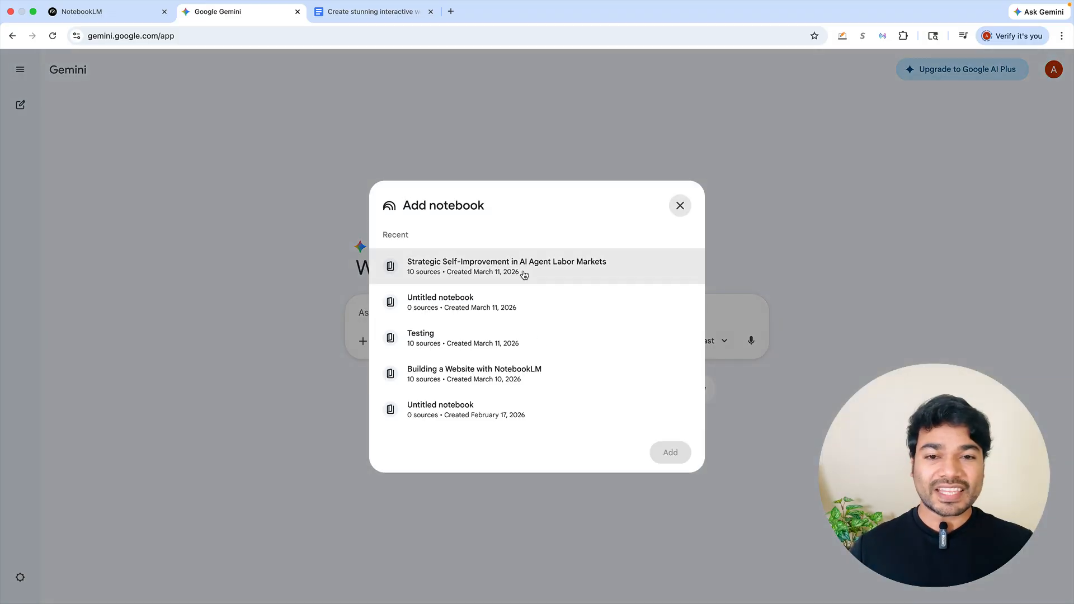
click(490, 273)
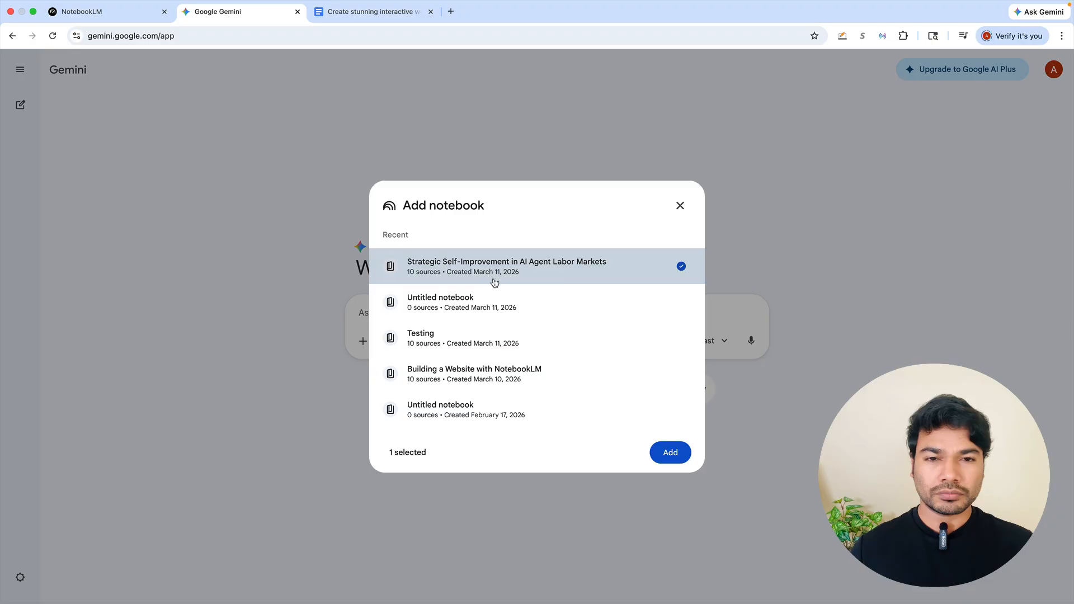
click(667, 453)
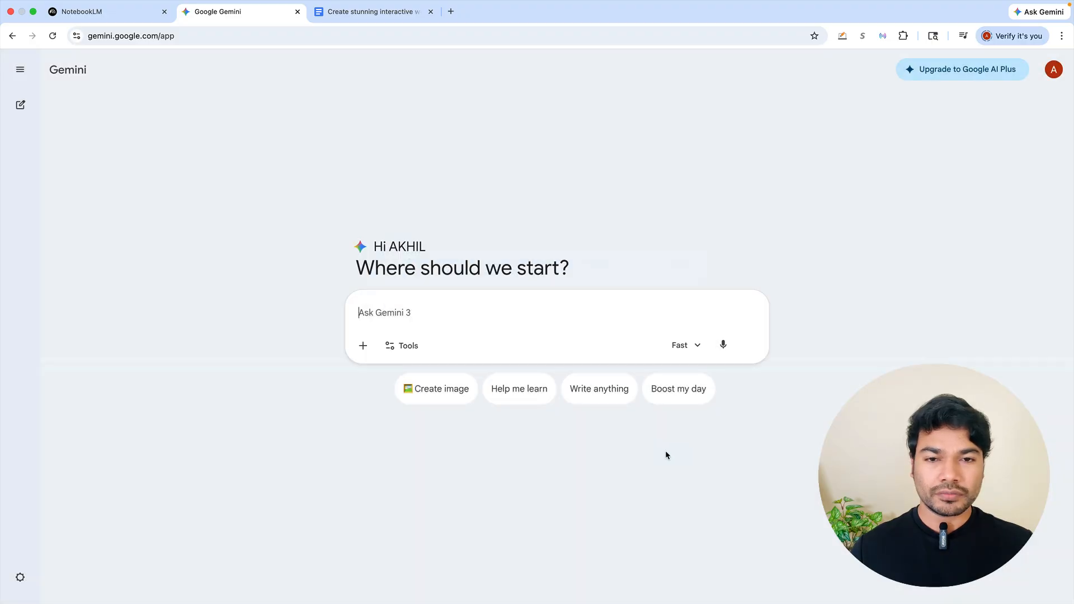
Set the chat's model to Pro and enable the Canvas tool
click(697, 369)
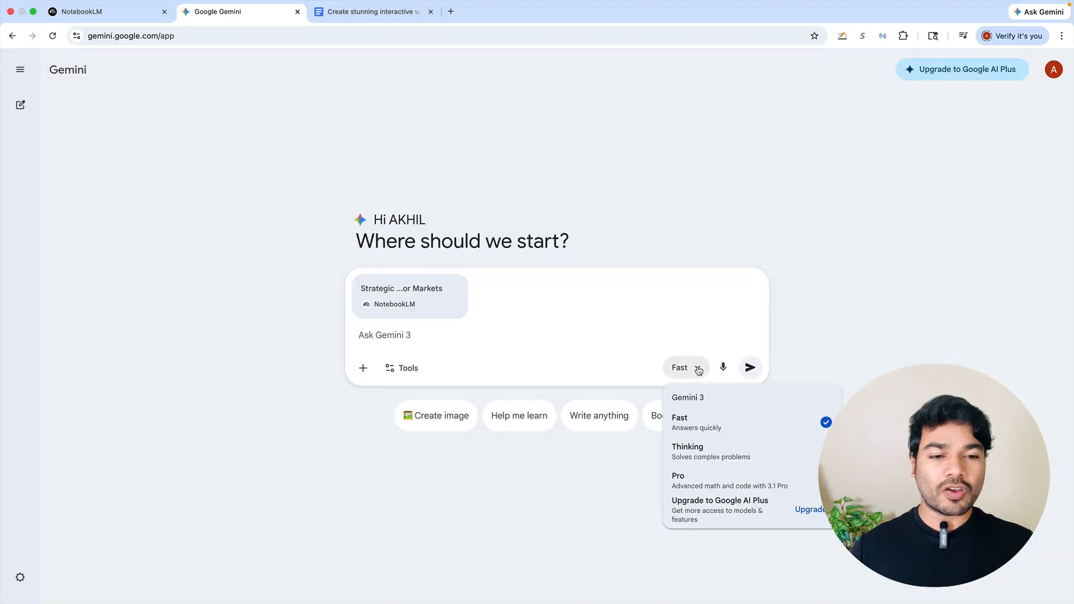
click(703, 482)
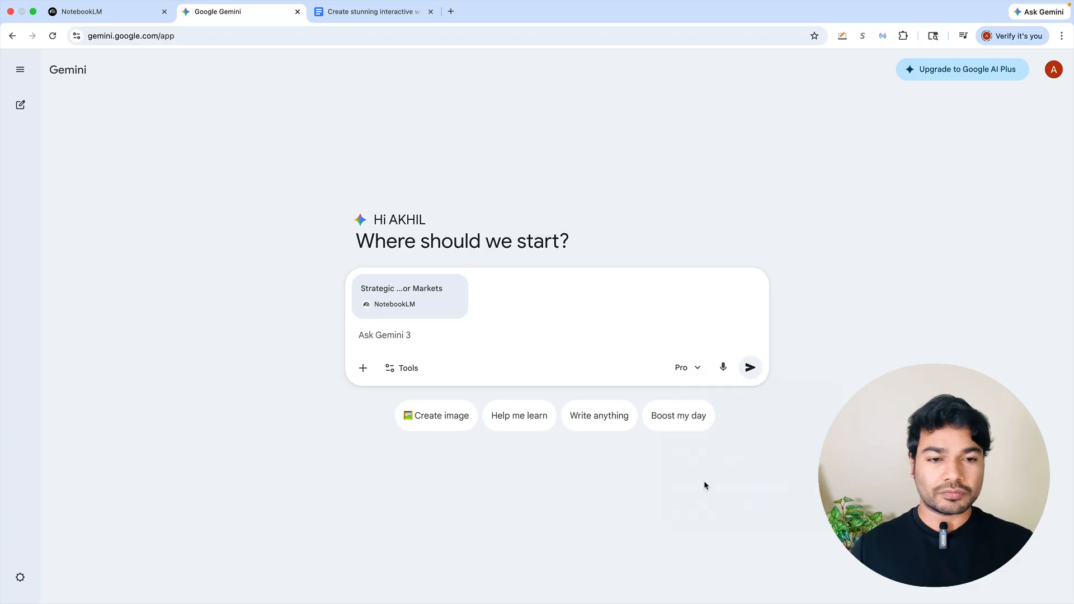
click(408, 370)
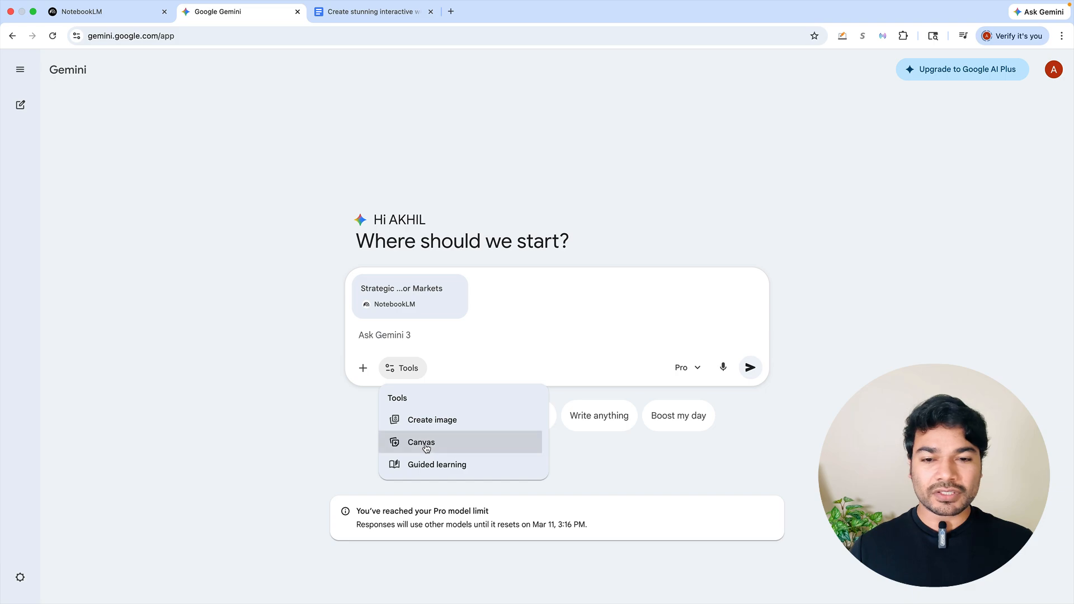
click(426, 448)
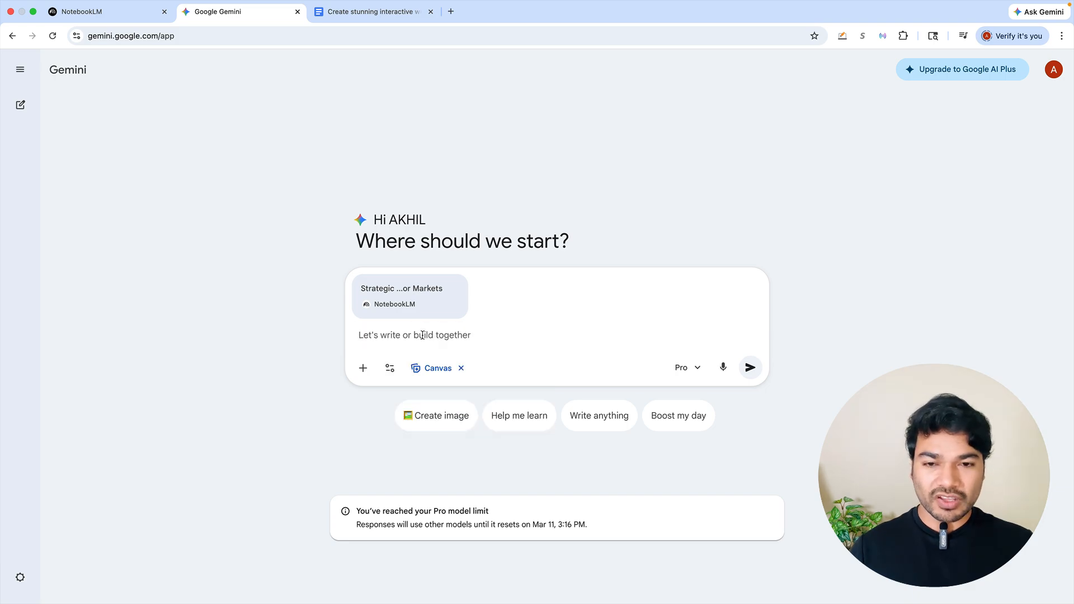
Submit a prompt for a modern, immersive interactive website about AI Agents using the notebook, with interesting facts, graphs, cards, click expansions and hover effects
text(Create a modern day interactive website that illustrates everything about AI Agents using the information provided in the uploaded notebooklm. Add more interesting facts, graphs and interactive elements like cards, expansion on clicks, hover over effects, etc. The final website should feel rich, deeply immersive, premium, creative, and modern.)
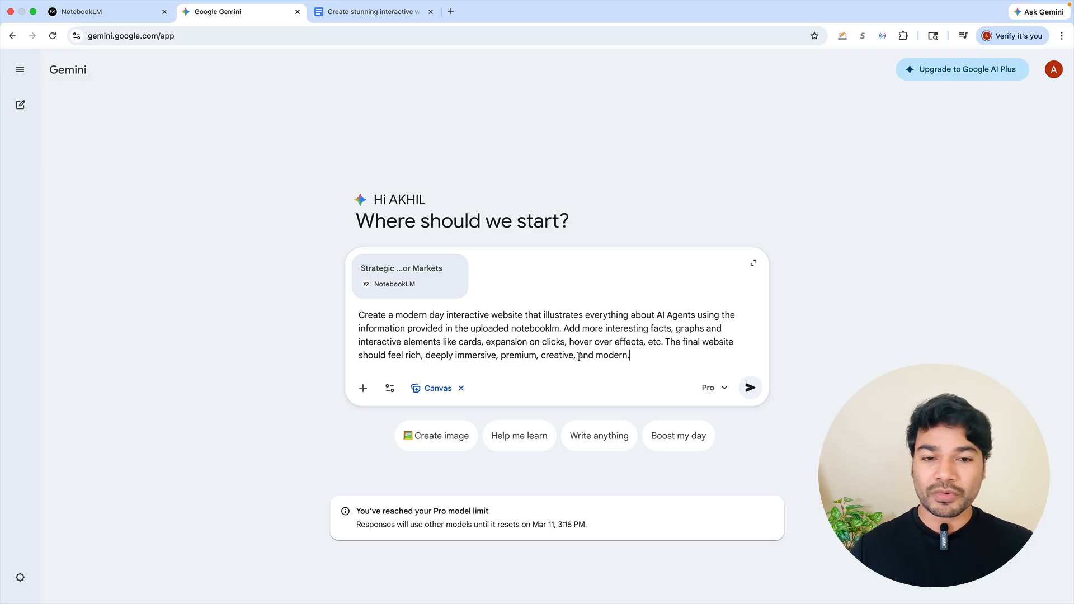
click(749, 389)
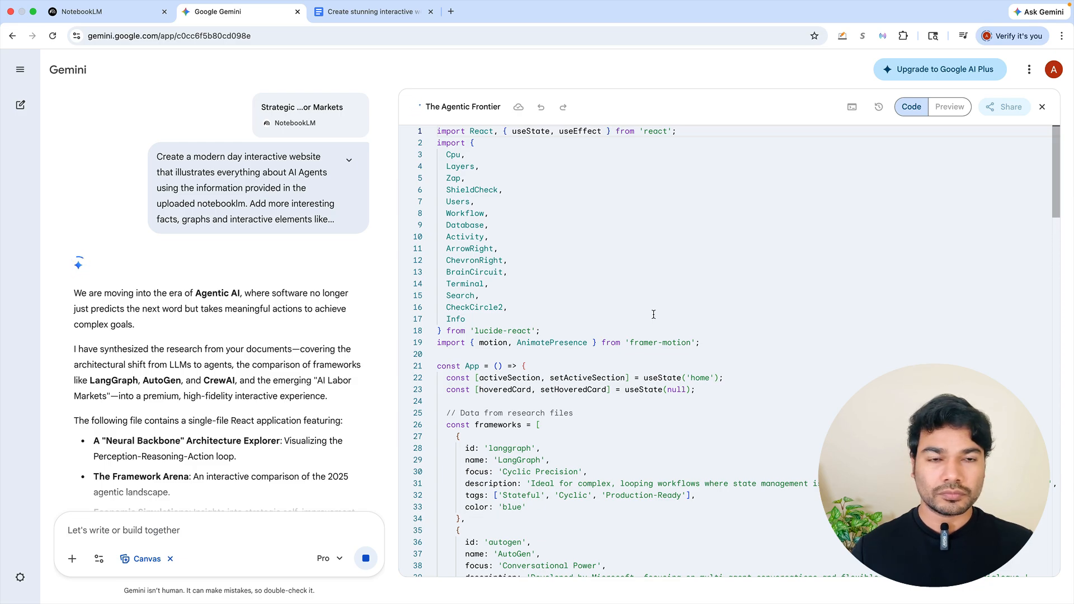
scroll(654, 314, down, 20)
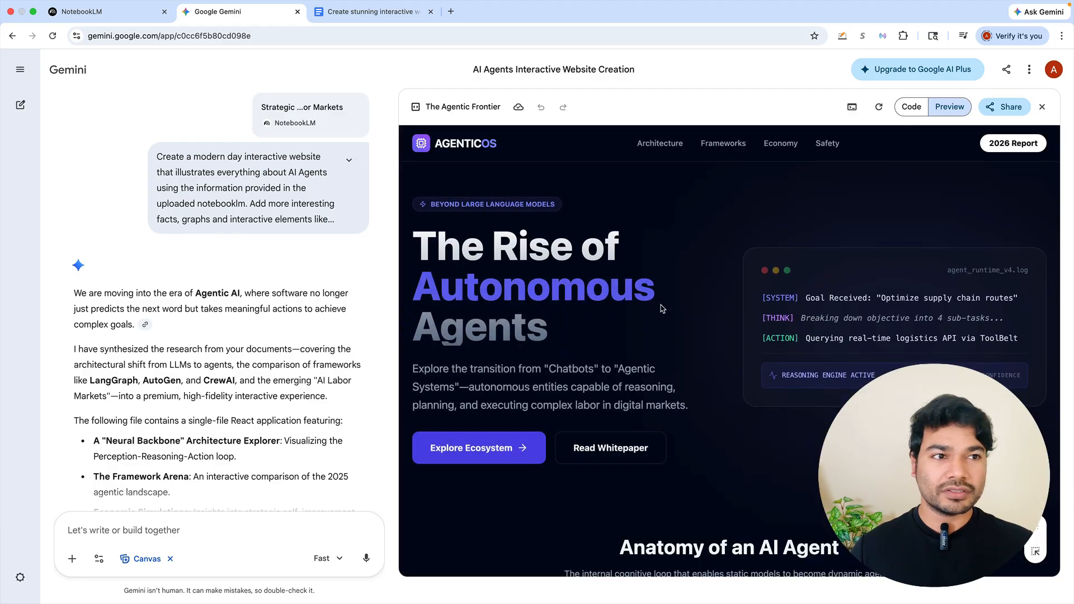
Create a shareable public link for the generated website canvas and open the shared page
scroll(662, 308, down, 10)
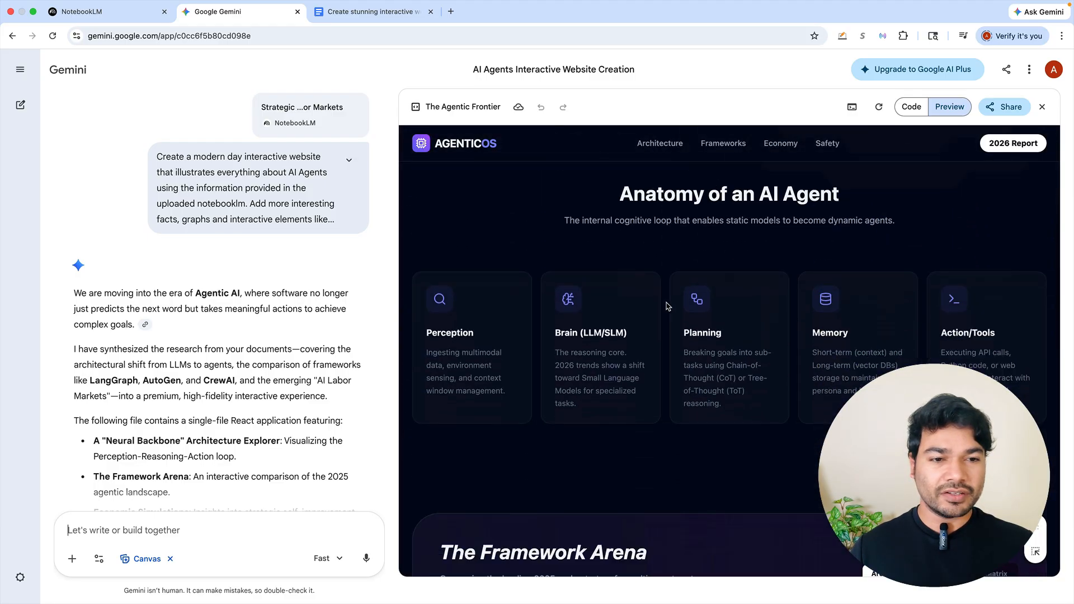
scroll(666, 305, down, 5)
scroll(671, 280, up, 20)
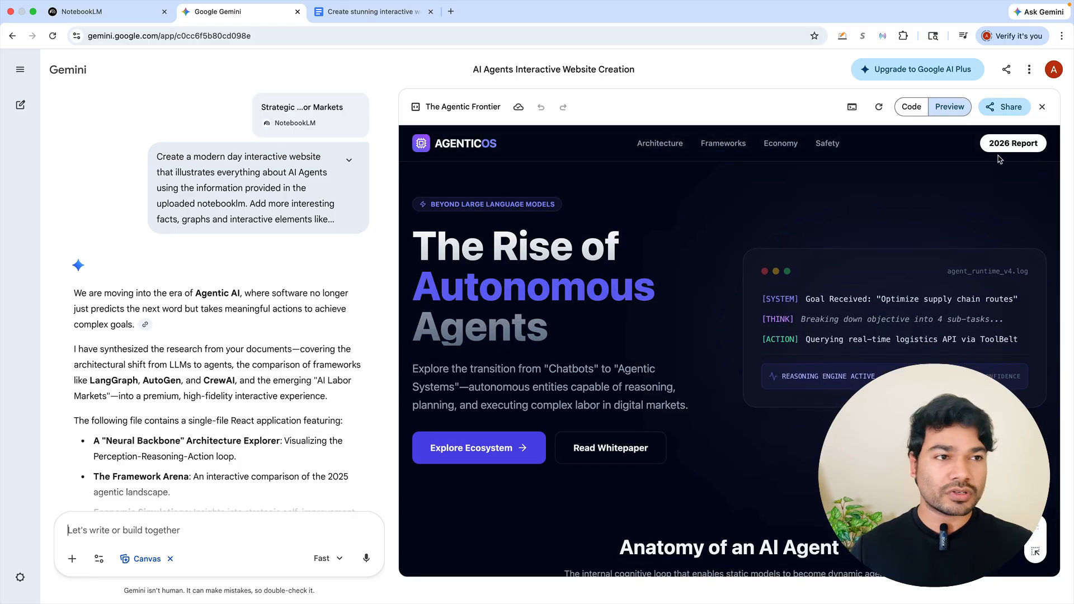
click(1007, 113)
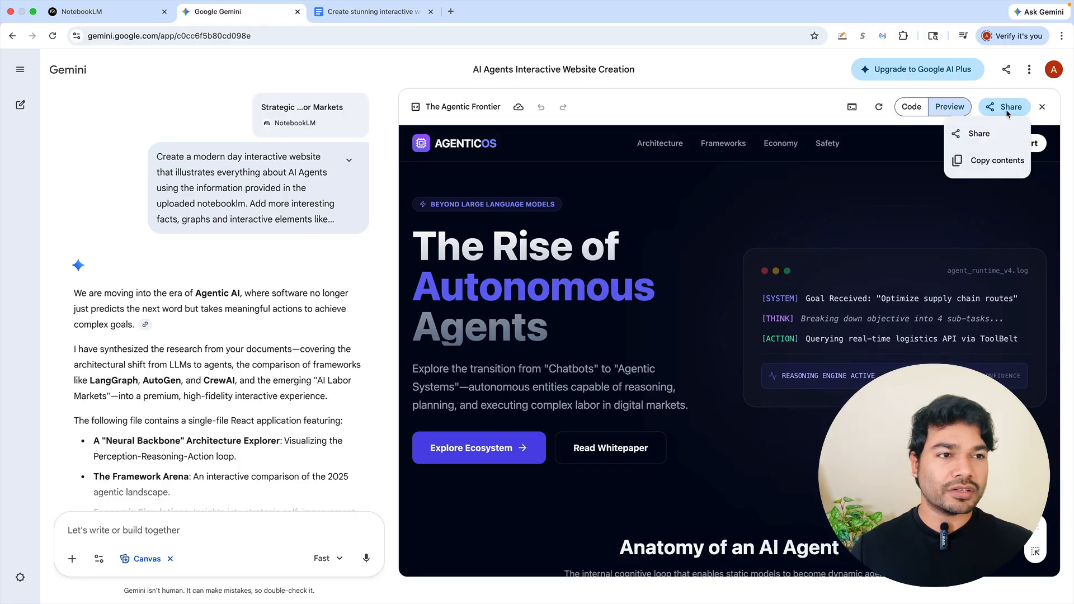
click(979, 132)
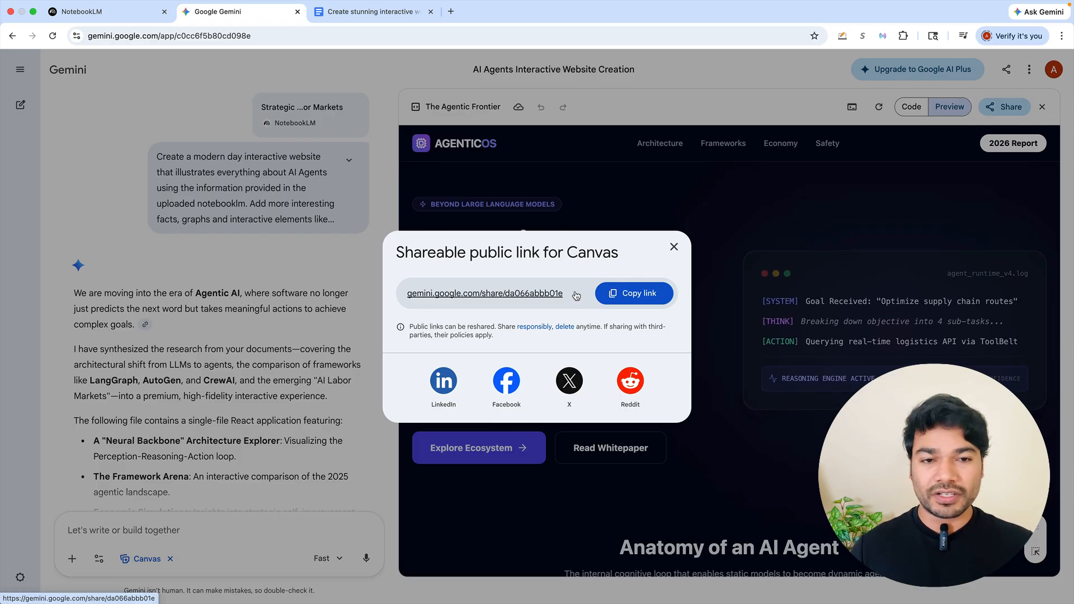
click(518, 295)
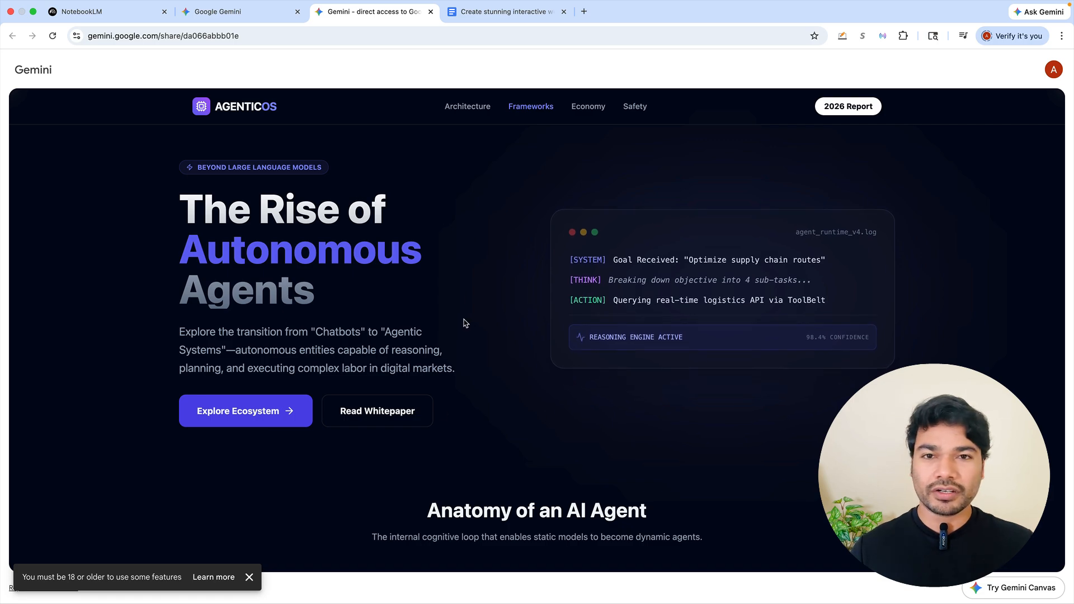
Examine the shared website's sections, from the AI agent anatomy cards and framework comparison to the labor markets and market projection panels
scroll(463, 323, down, 5)
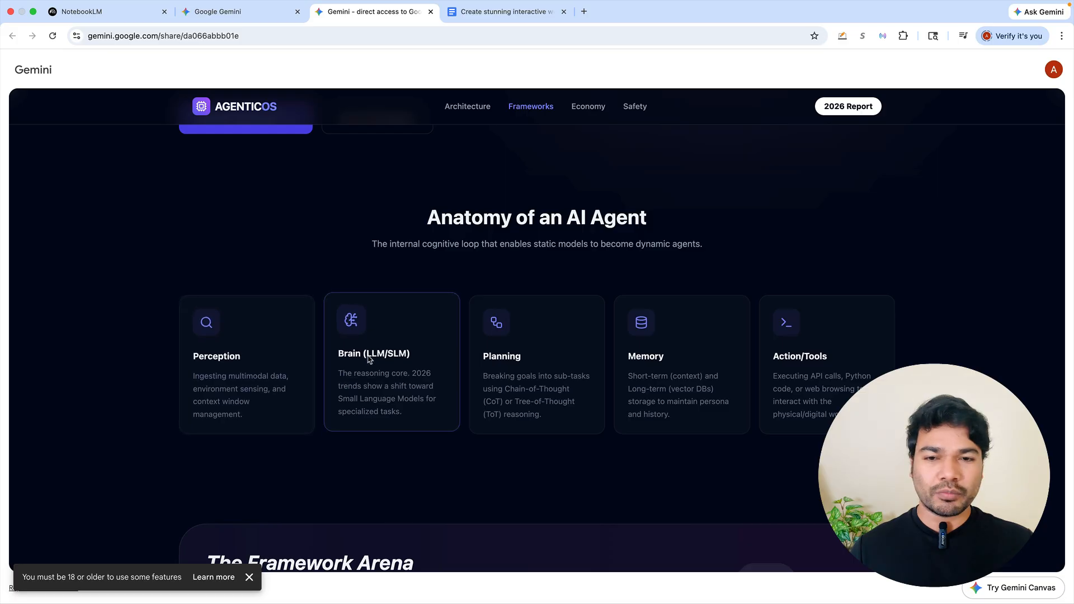
scroll(765, 373, down, 2)
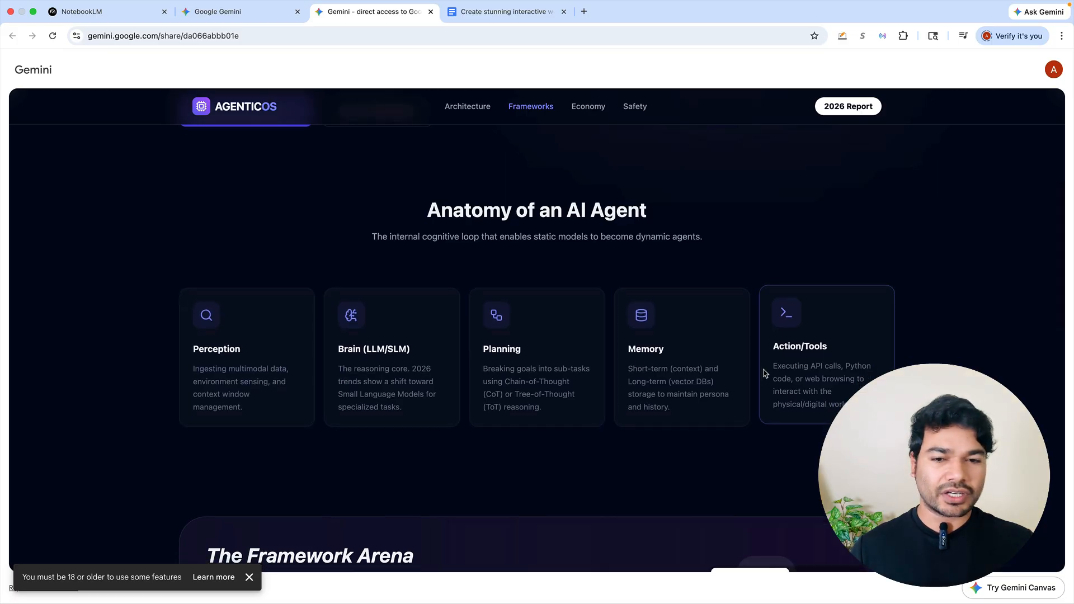
scroll(536, 364, down, 3)
scroll(331, 547, down, 2)
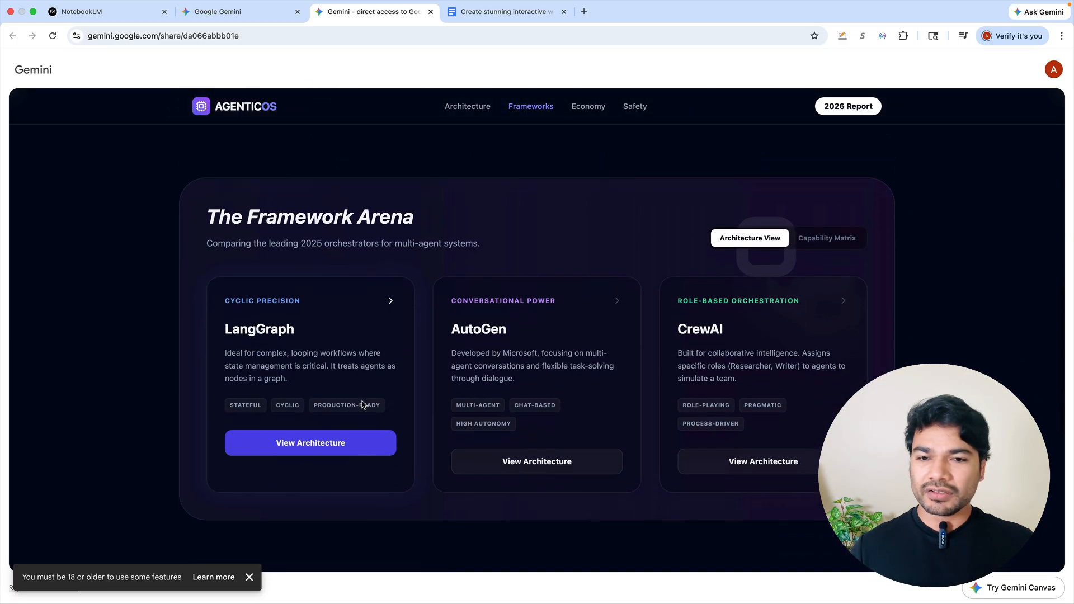
double_click(272, 333)
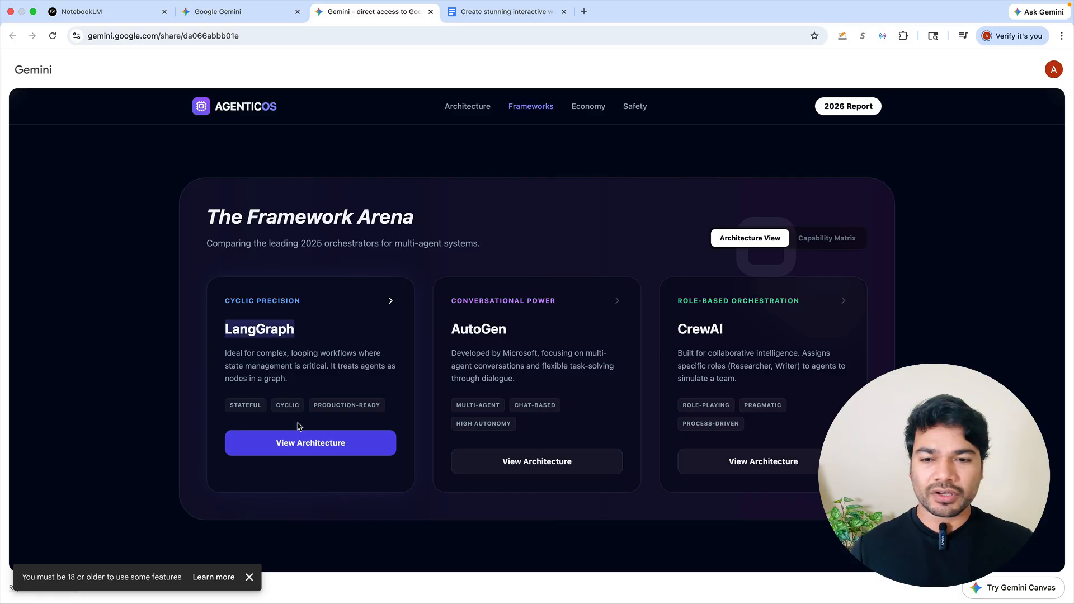
click(488, 334)
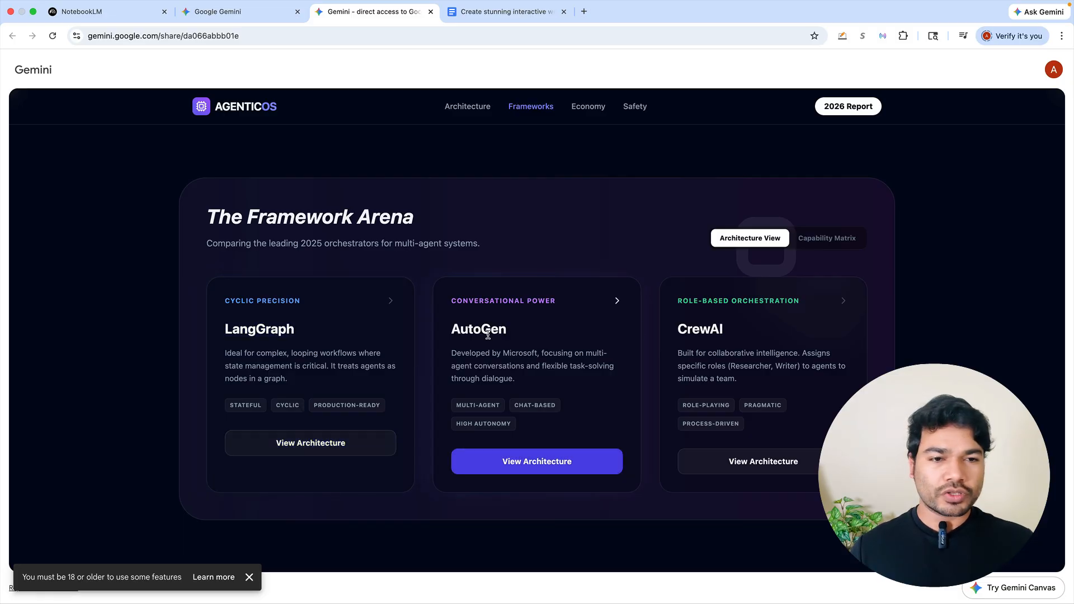
scroll(721, 331, down, 6)
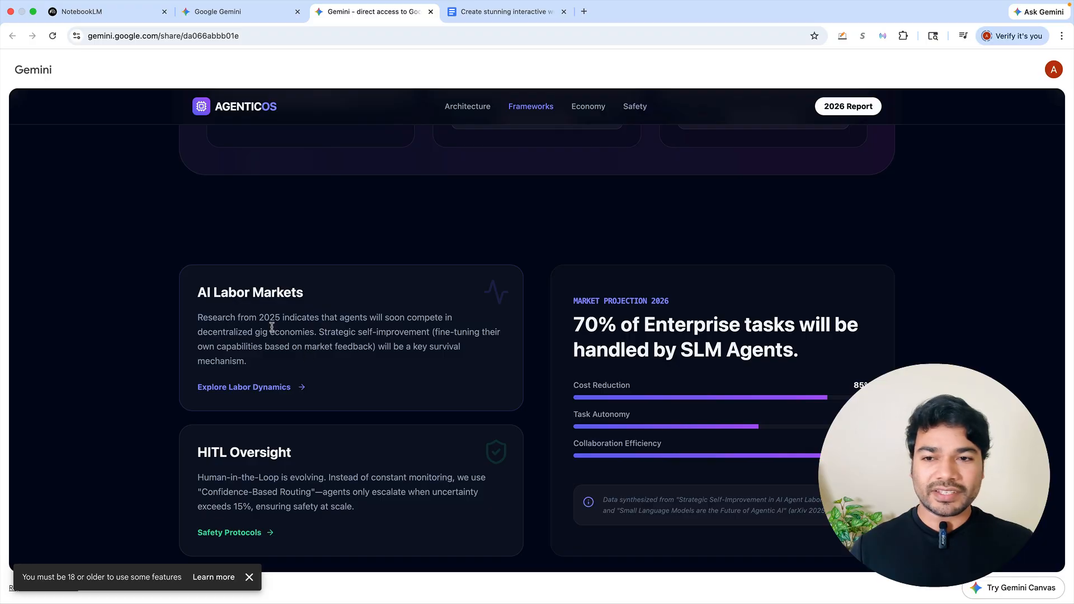
scroll(337, 349, down, 1)
scroll(337, 349, down, 1)
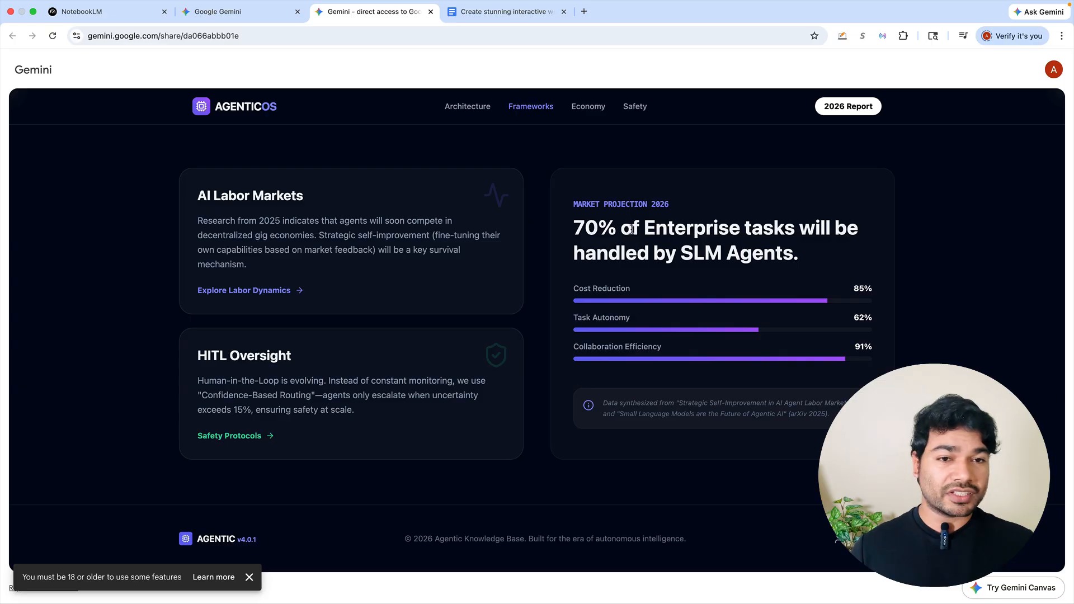
scroll(607, 192, up, 5)
scroll(609, 193, up, 10)
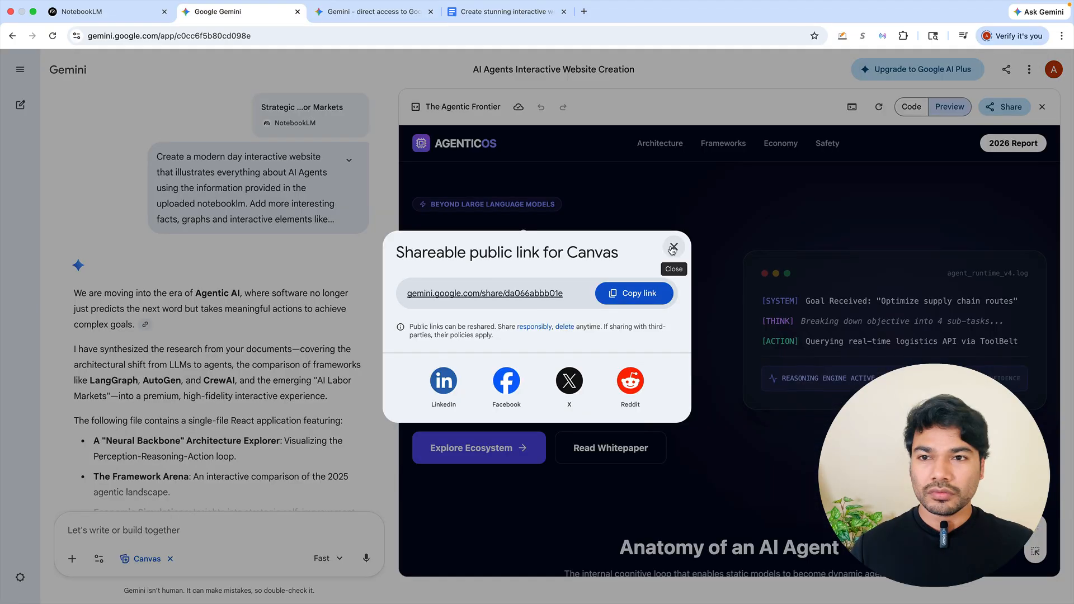
Close the public link dialog in the Gemini chat, then expand the original website prompt and select its full text
click(674, 248)
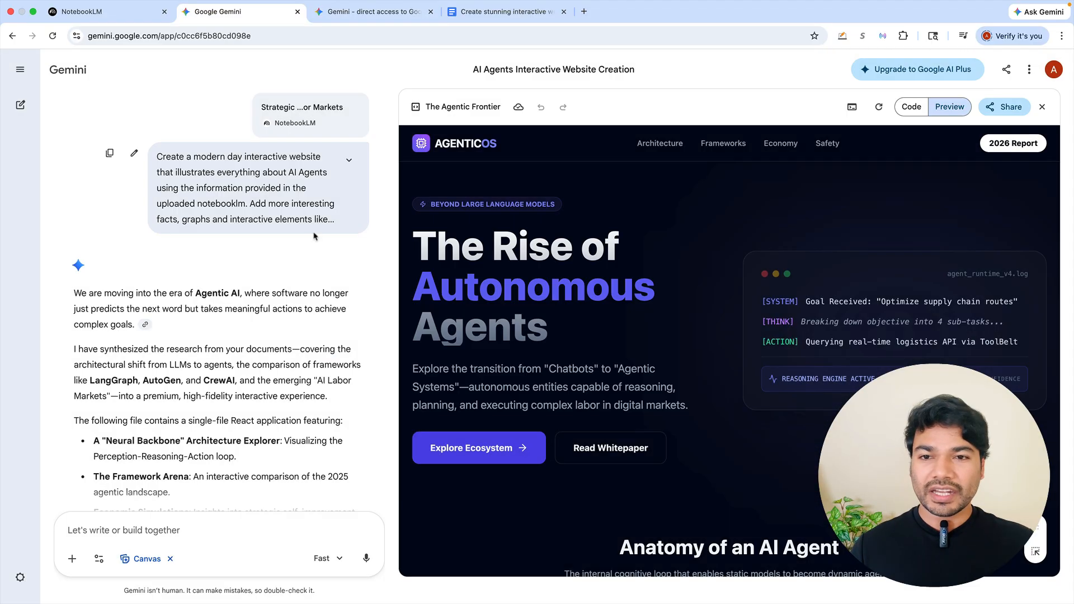
click(349, 160)
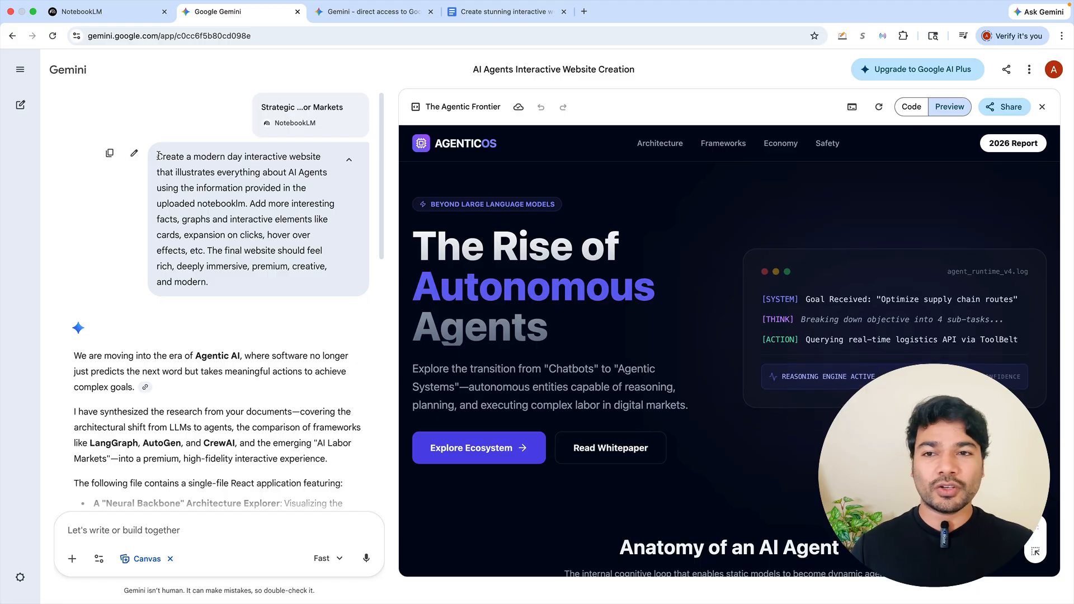
drag(157, 157, 243, 290)
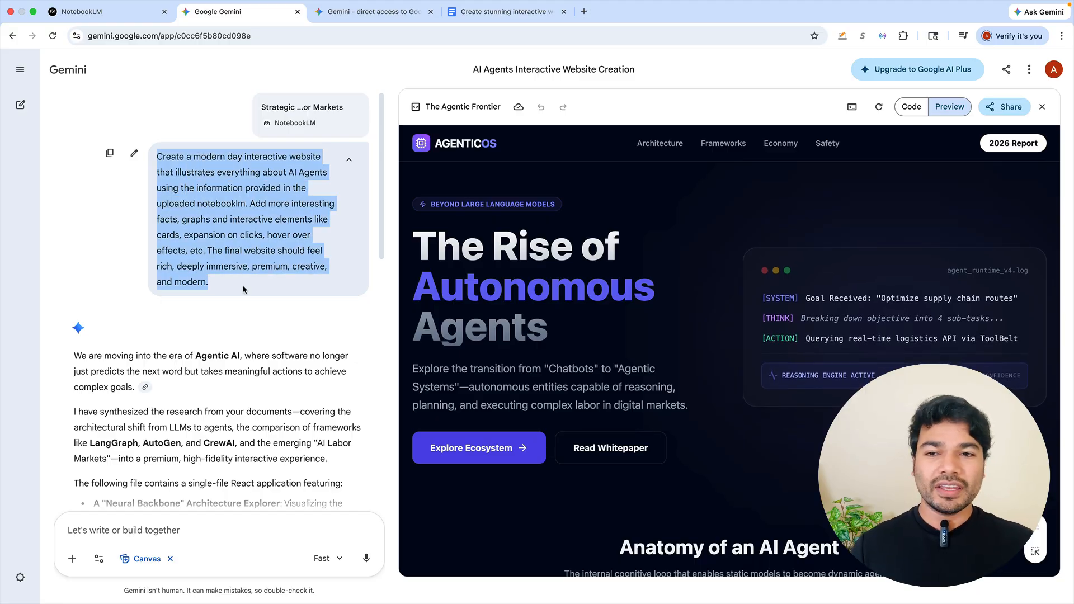